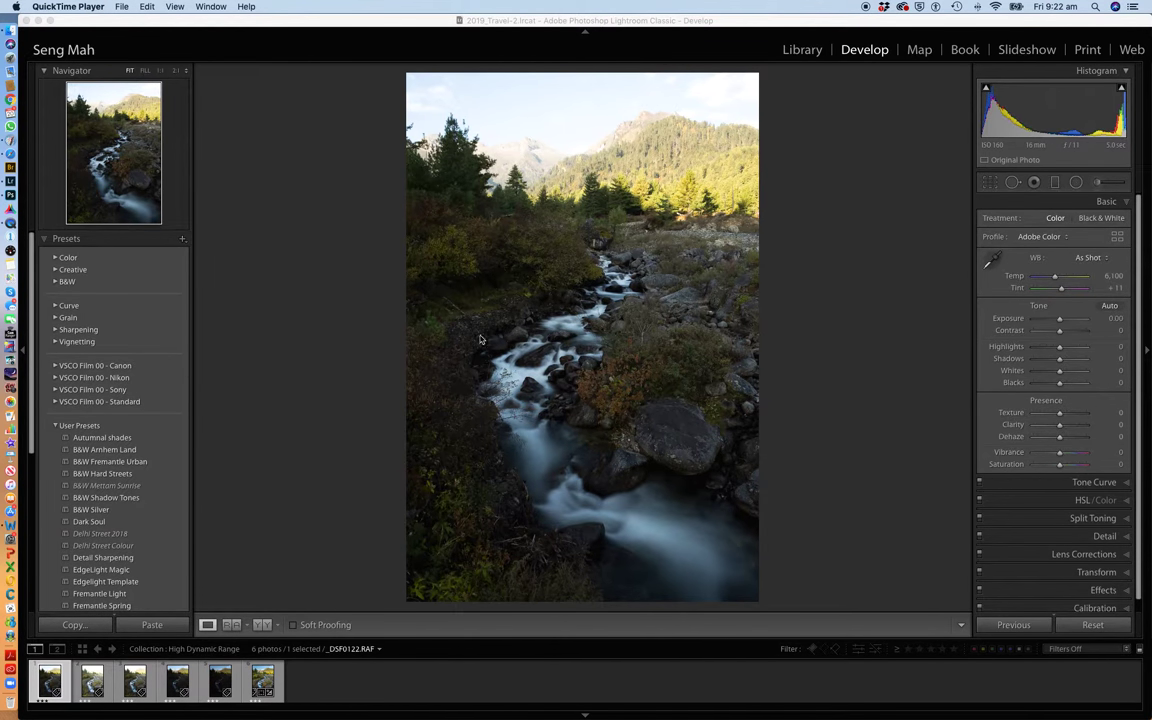
# Step: View the second, third (_DSF0124) and darker fourth (_DSF0125) bracketed exposures in turn
pyautogui.click(92, 683)
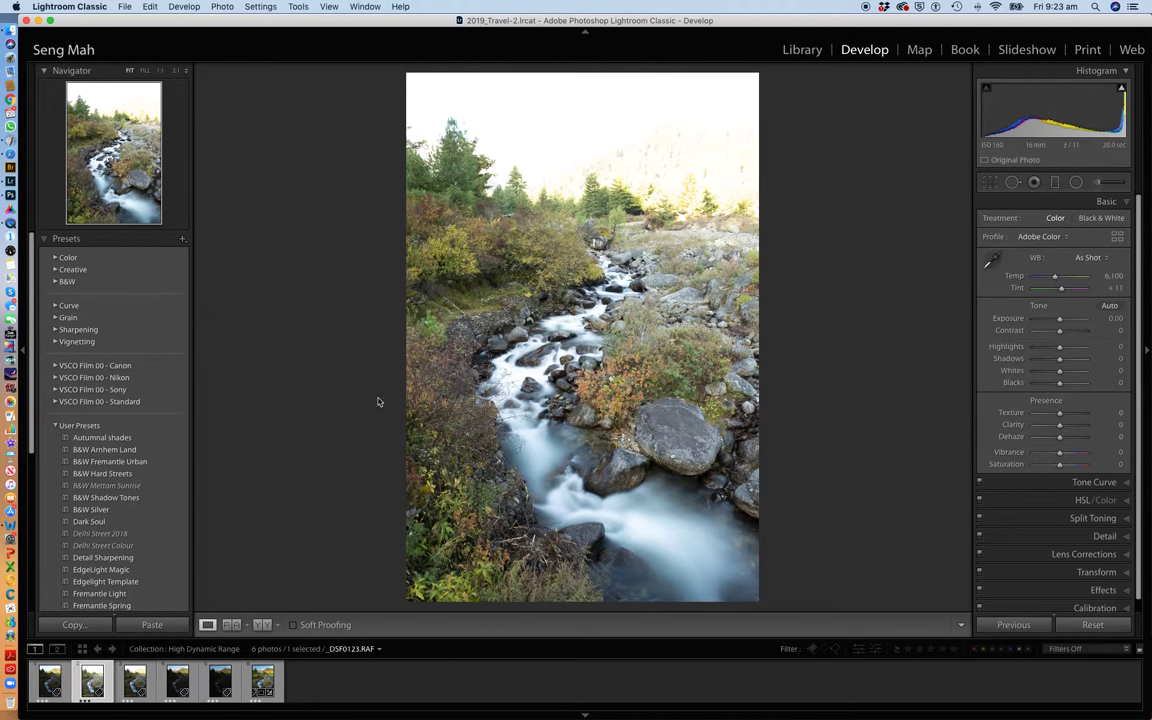
pyautogui.click(135, 682)
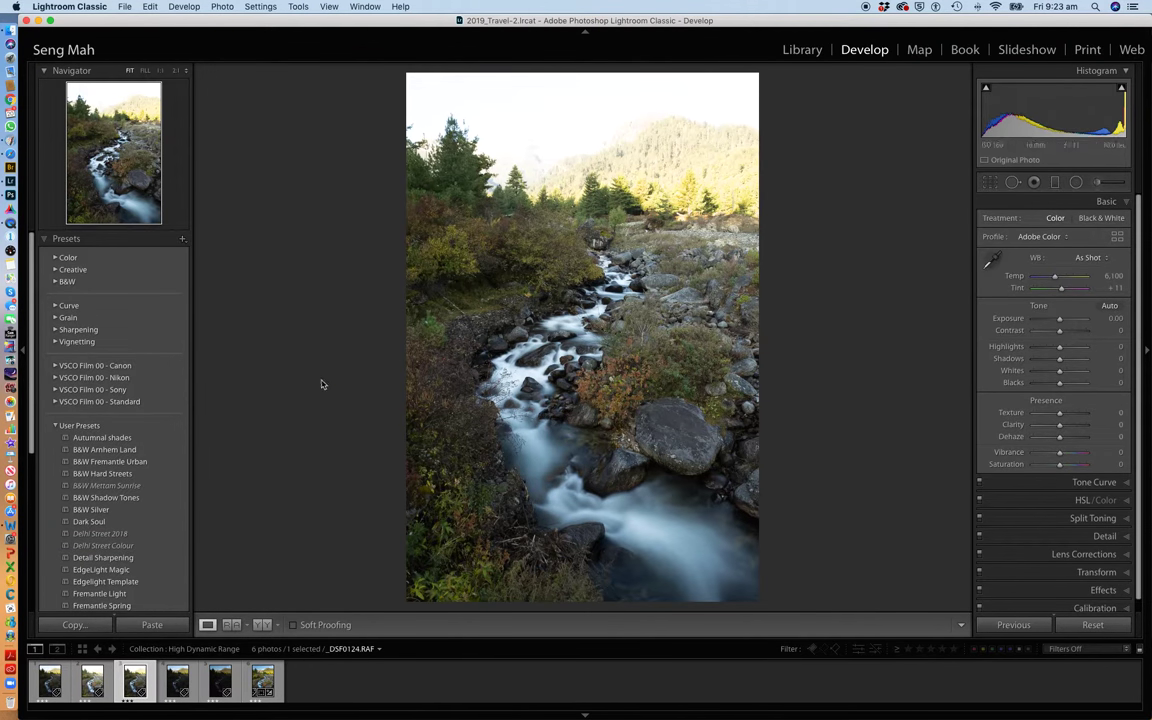
pyautogui.click(186, 672)
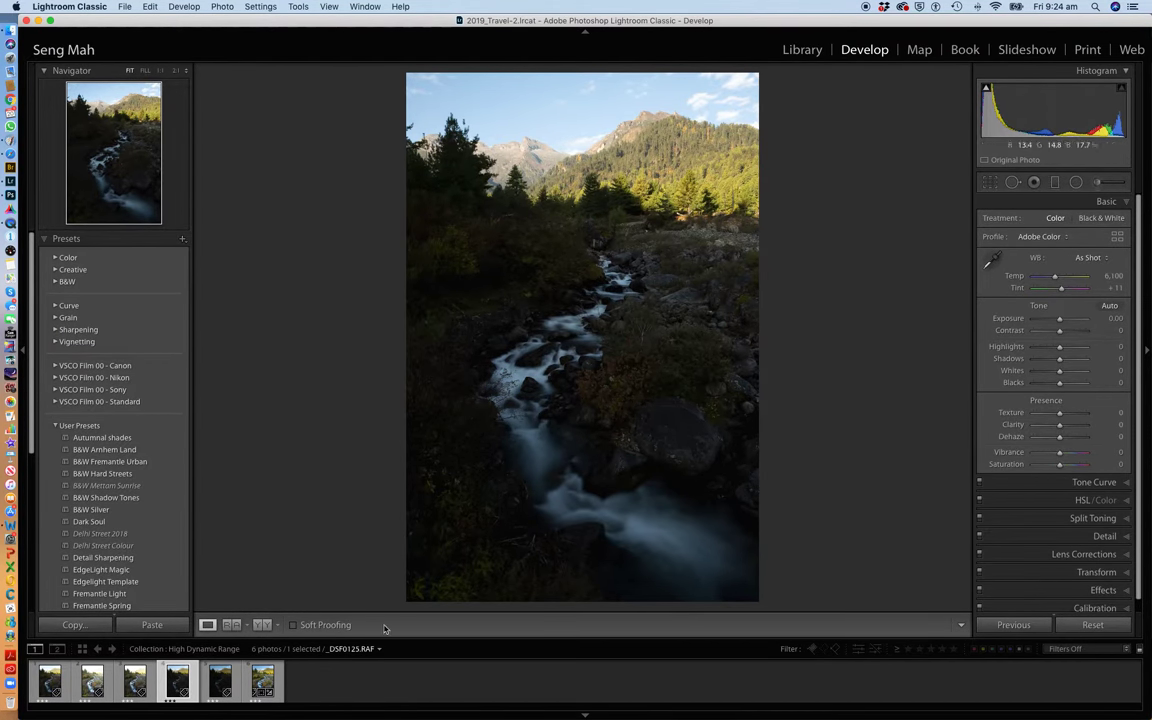
# Step: View the darkest fifth exposure, then return to the first frame _DSF0123
pyautogui.click(214, 685)
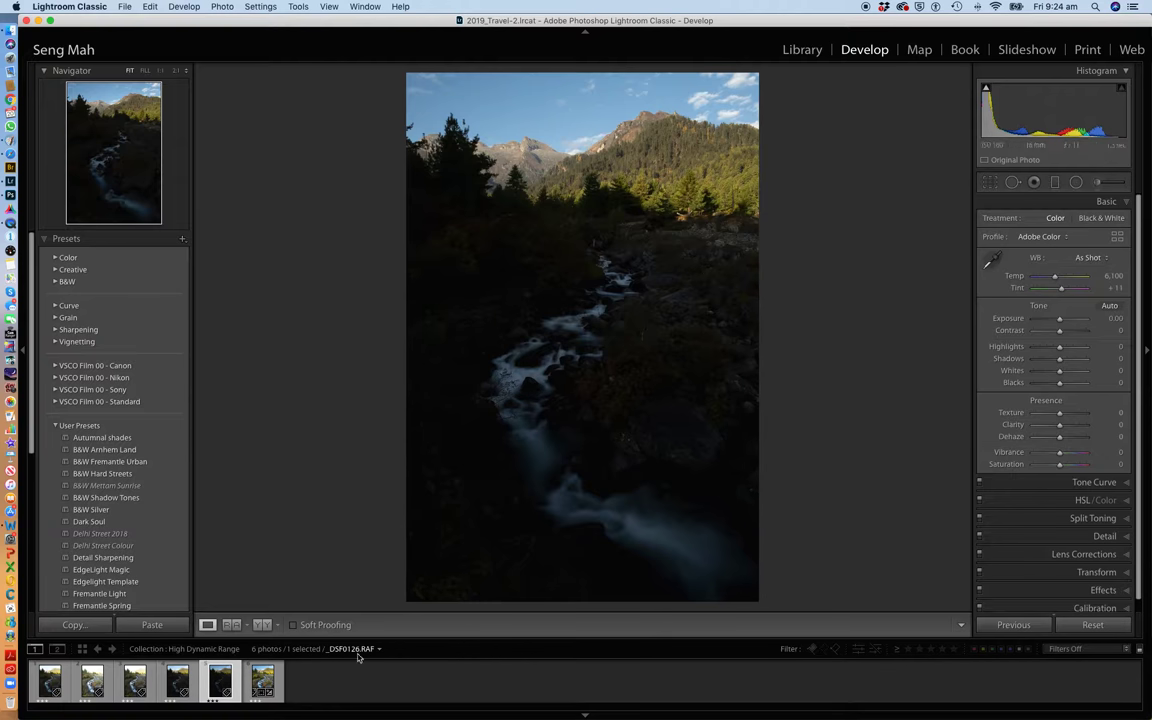
pyautogui.click(50, 686)
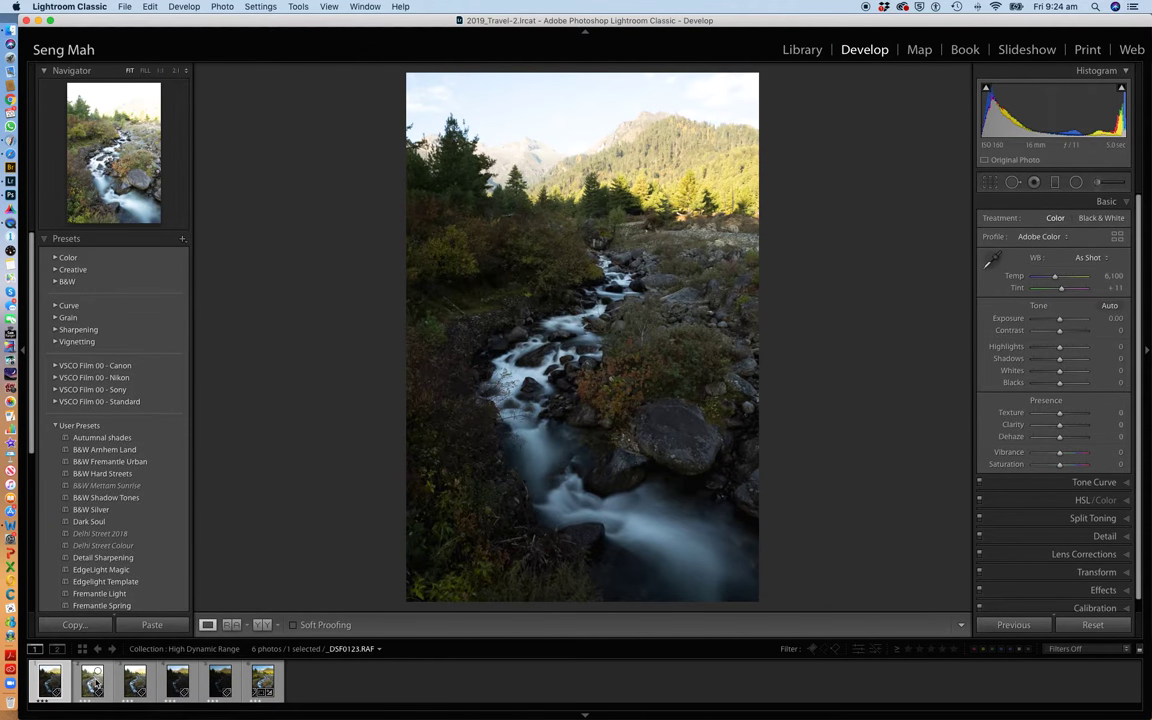
# Step: Step through exposures 2, 3, 4 and 5, then back to 2, comparing brightness
pyautogui.click(91, 686)
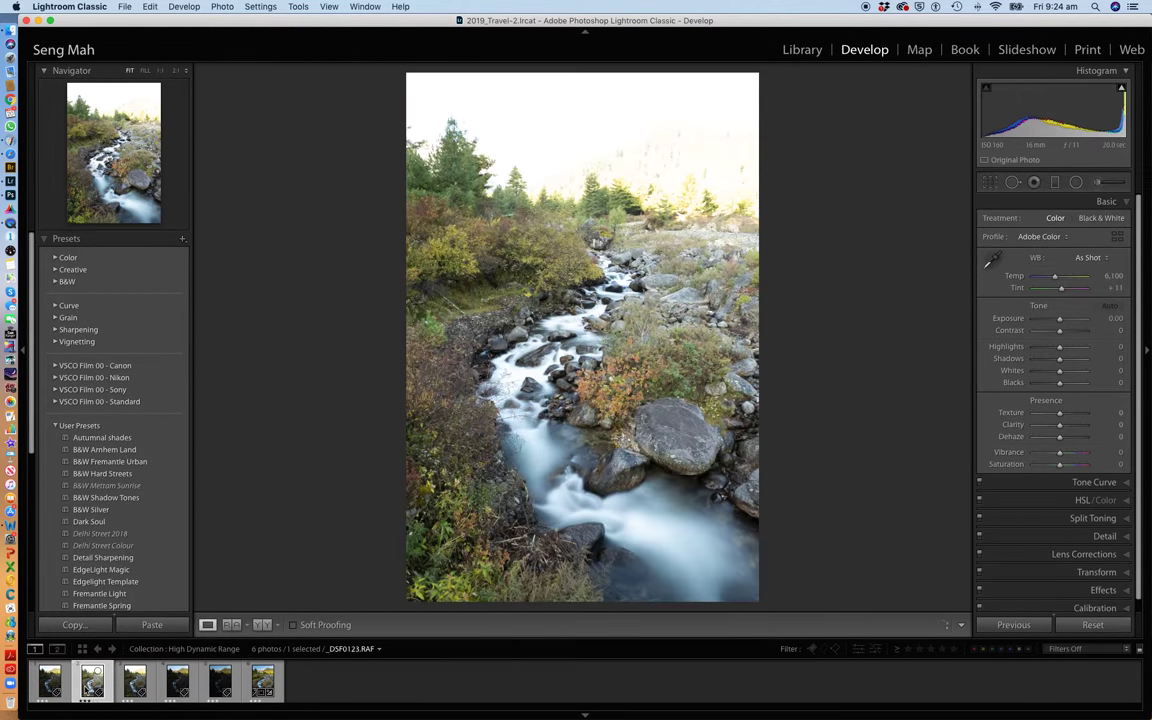
pyautogui.click(131, 685)
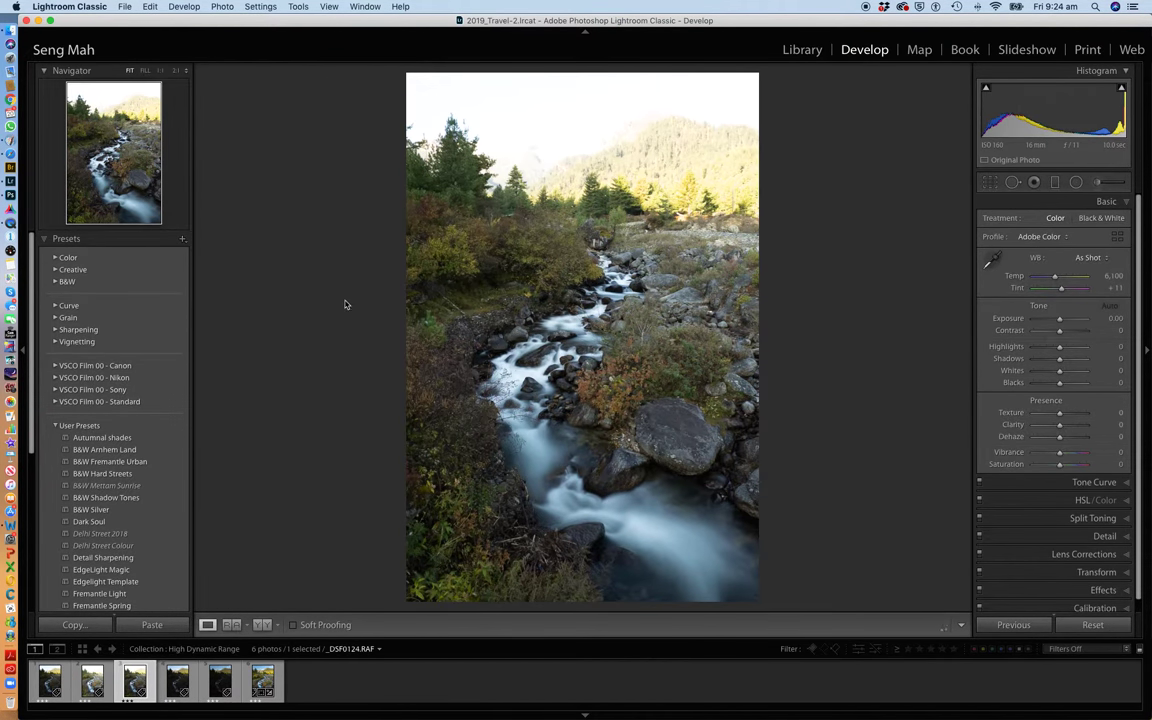
pyautogui.click(176, 686)
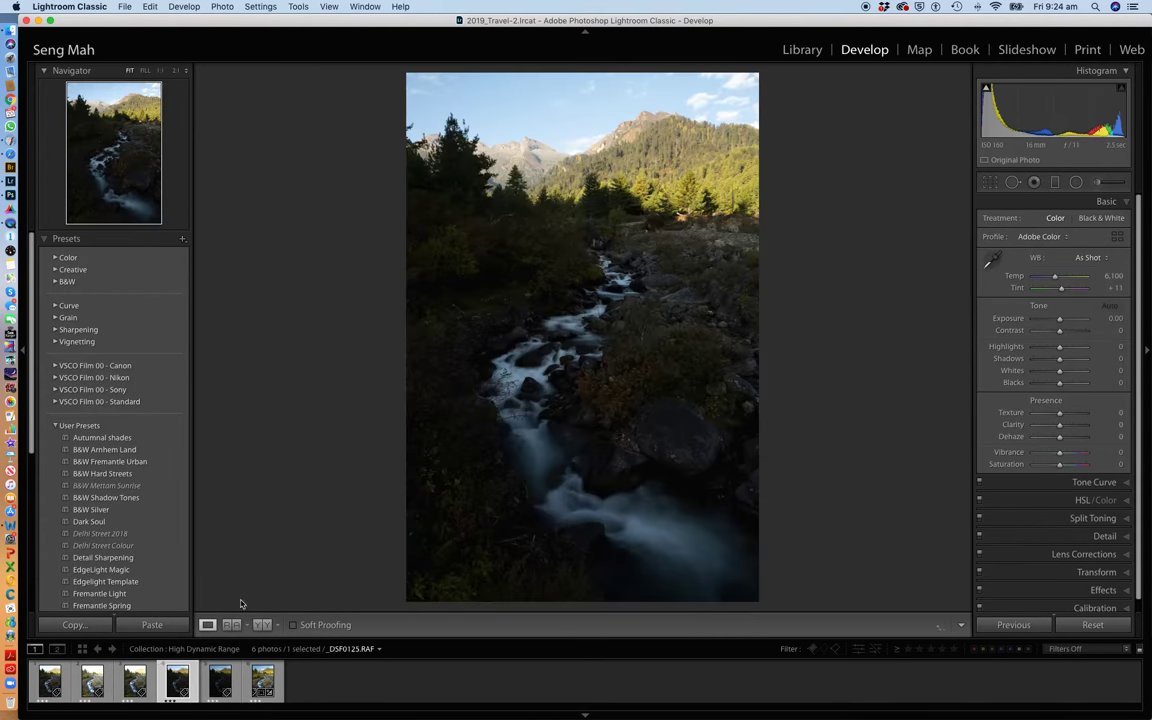
pyautogui.click(224, 680)
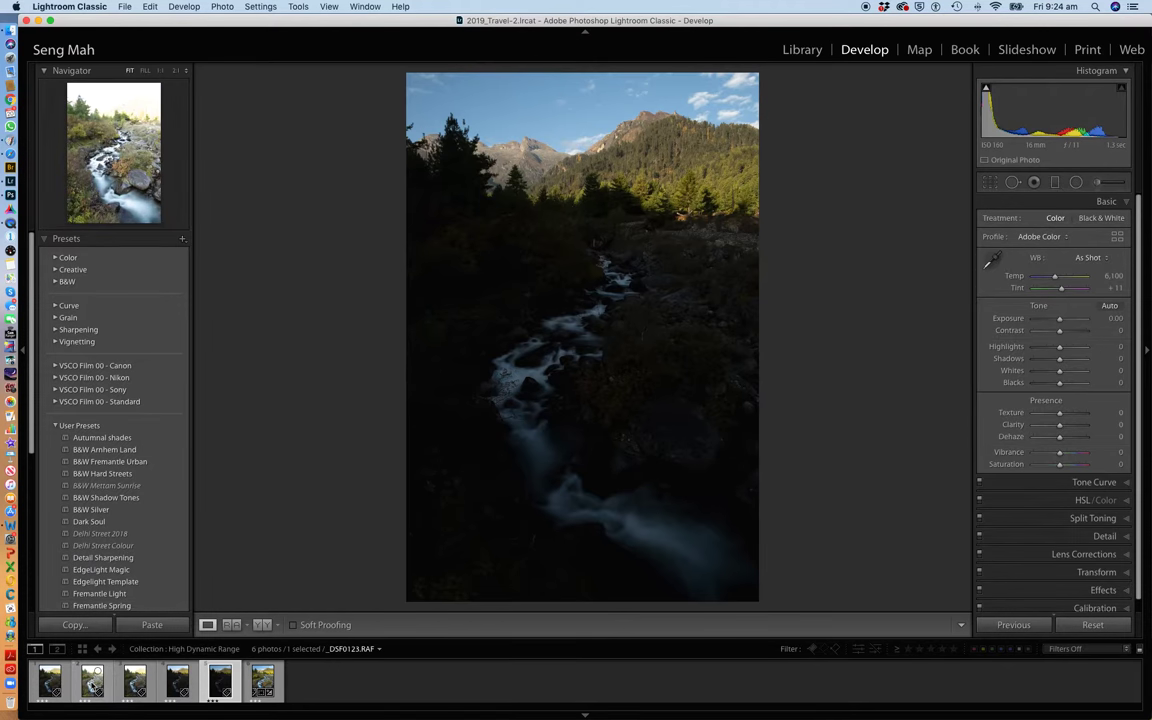
pyautogui.click(92, 682)
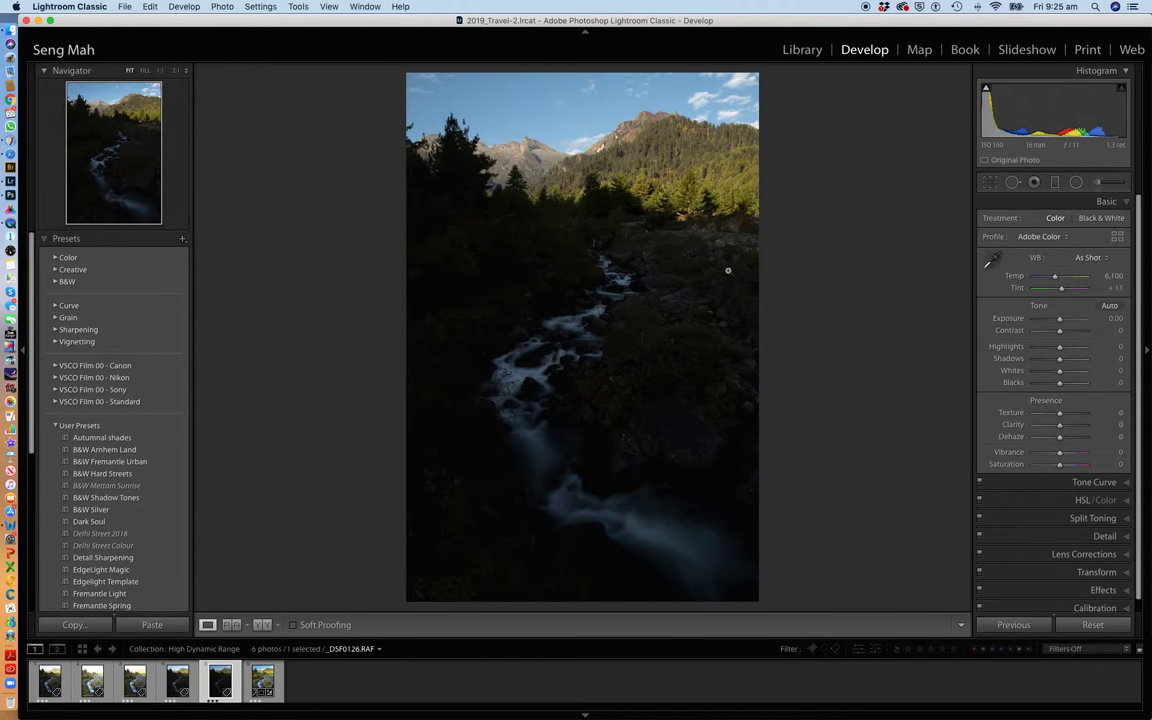
# Step: Select all five bracketed exposures and merge them into an HDR via Photo Merge
pyautogui.press('Left')
pyautogui.press('Left')
pyautogui.press('Left')
pyautogui.press('Left')
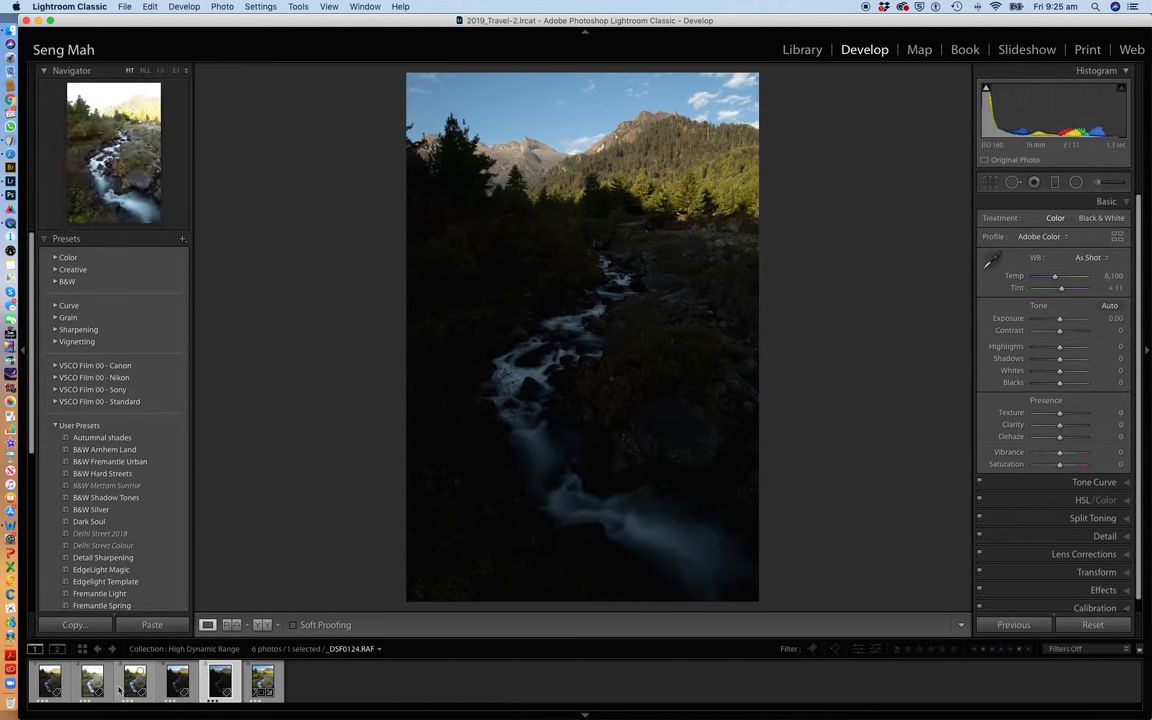
pyautogui.keyDown('shift'); pyautogui.click(221, 681); pyautogui.keyUp('shift')
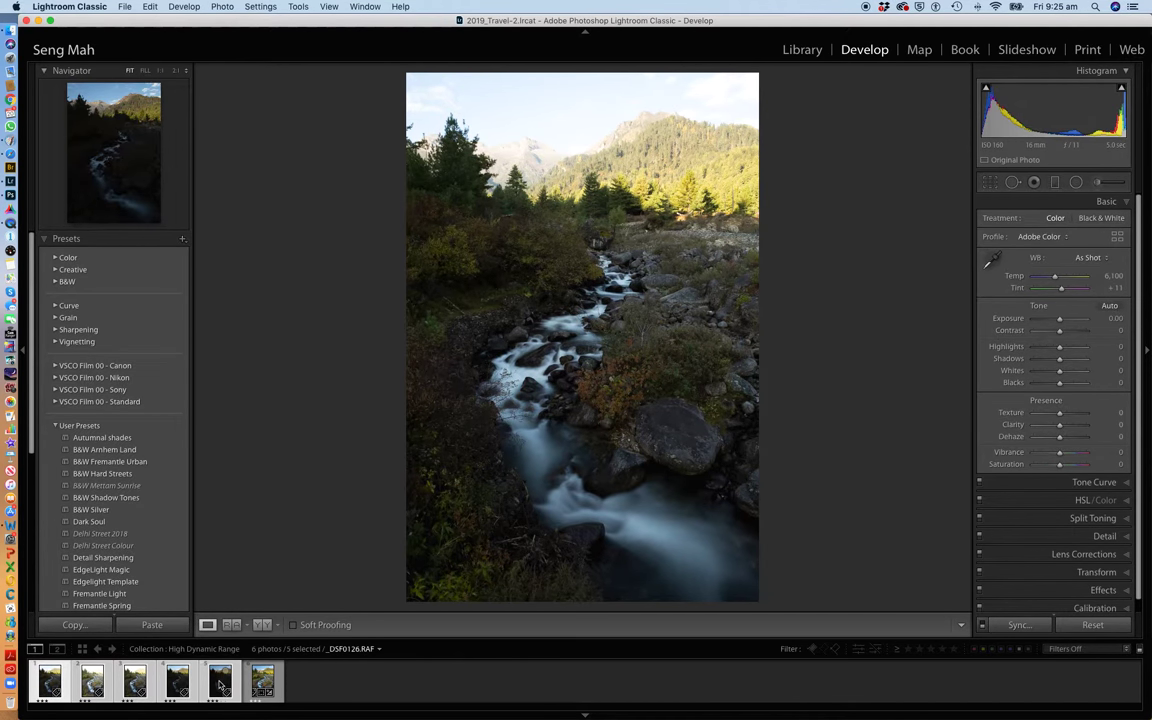
pyautogui.rightClick(220, 690)
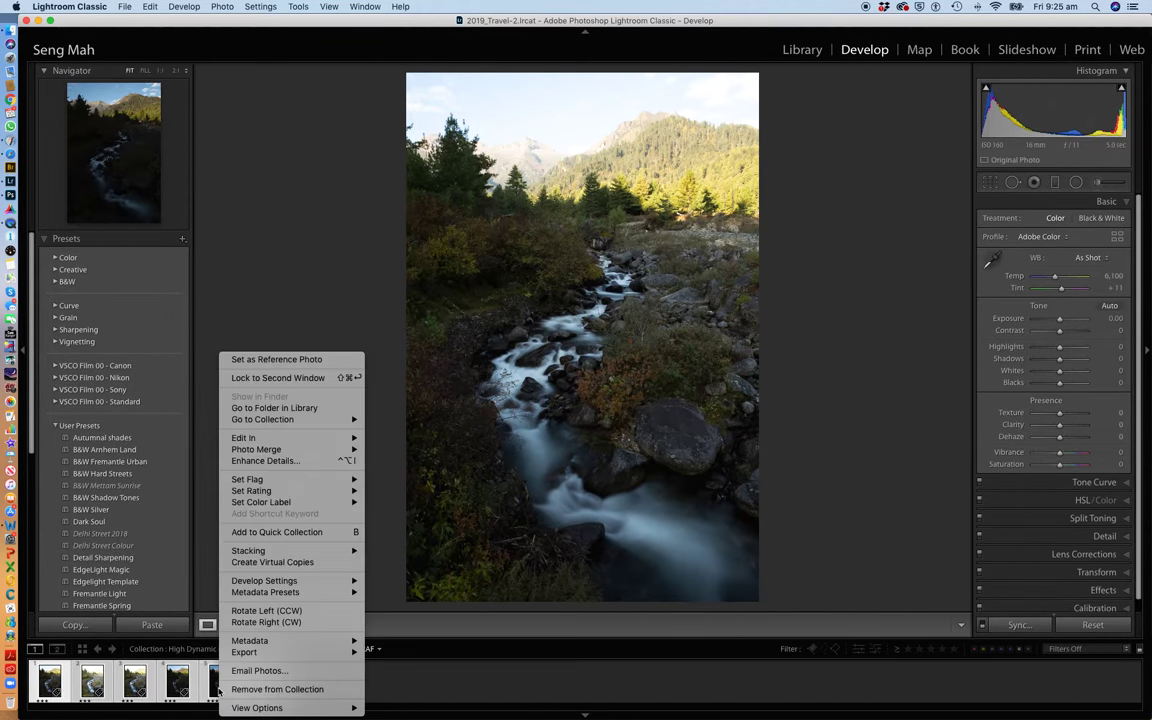
pyautogui.moveTo(258, 452)
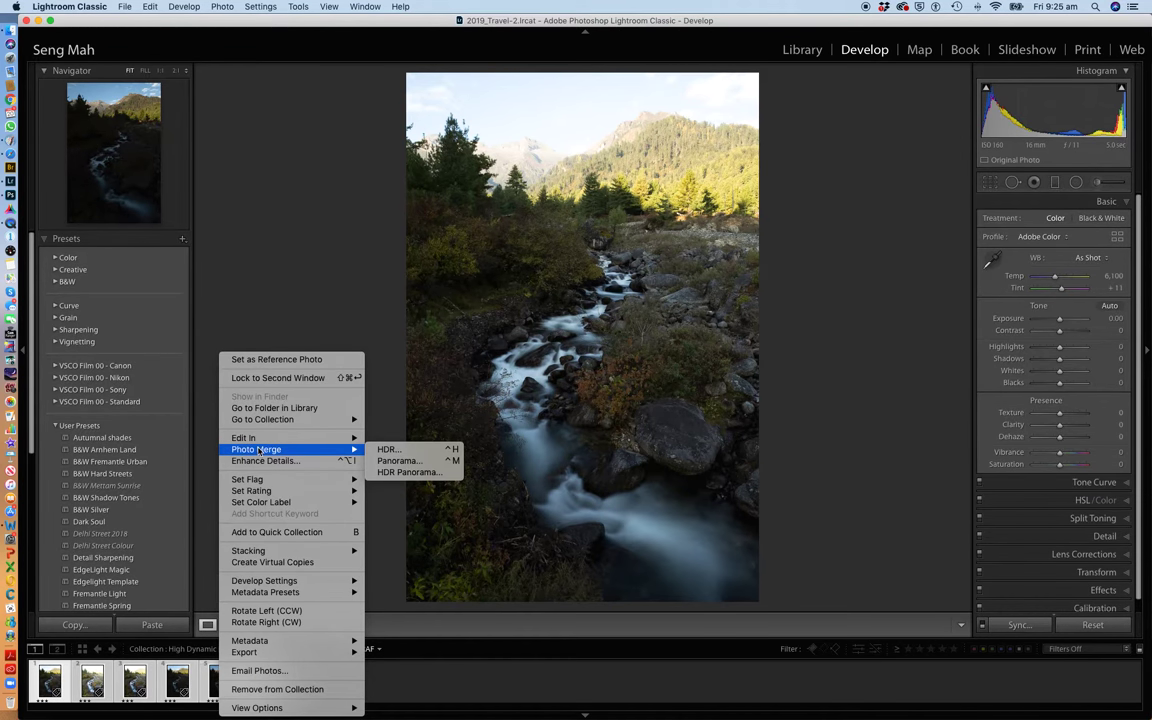
pyautogui.click(387, 450)
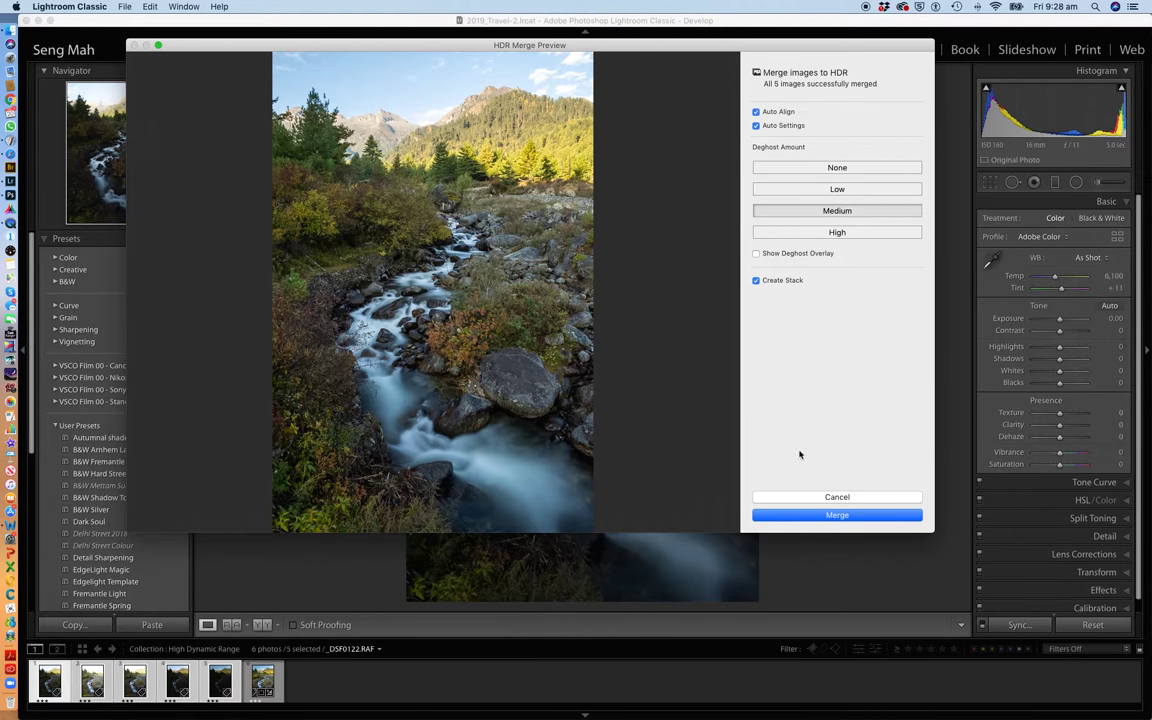
# Step: Confirm the HDR Merge Preview to create _DSF0122-HDR-2.dng
pyautogui.click(826, 515)
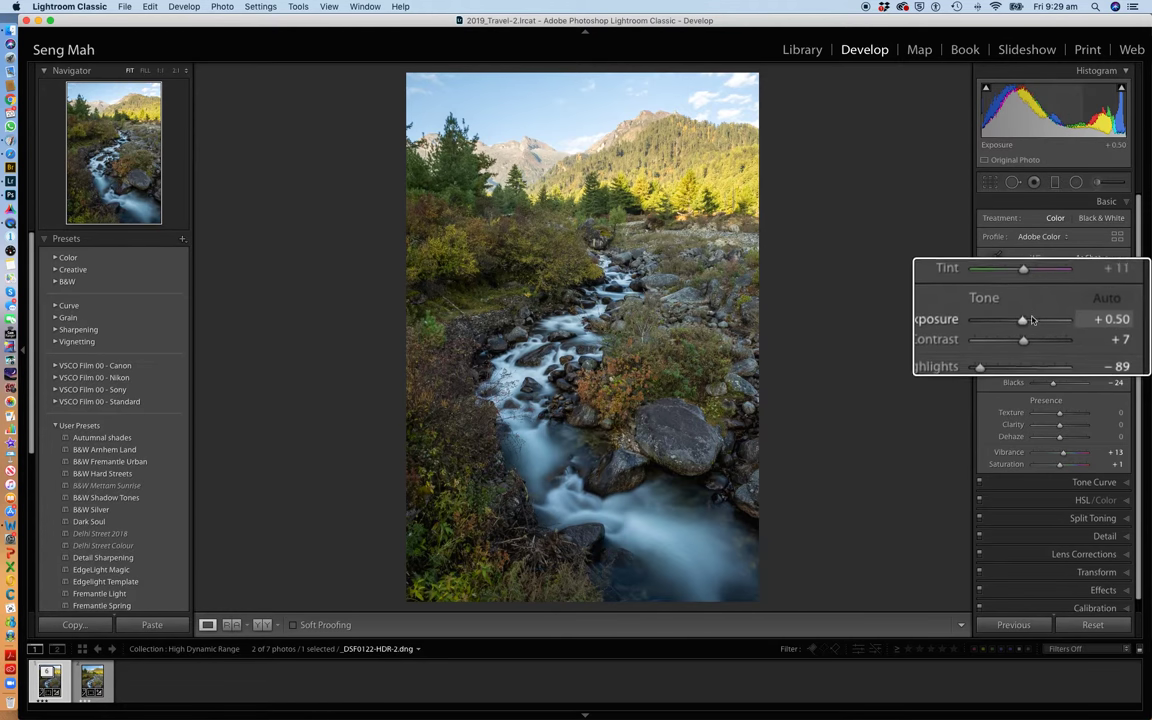
pyautogui.scroll(-2, 1033, 360)
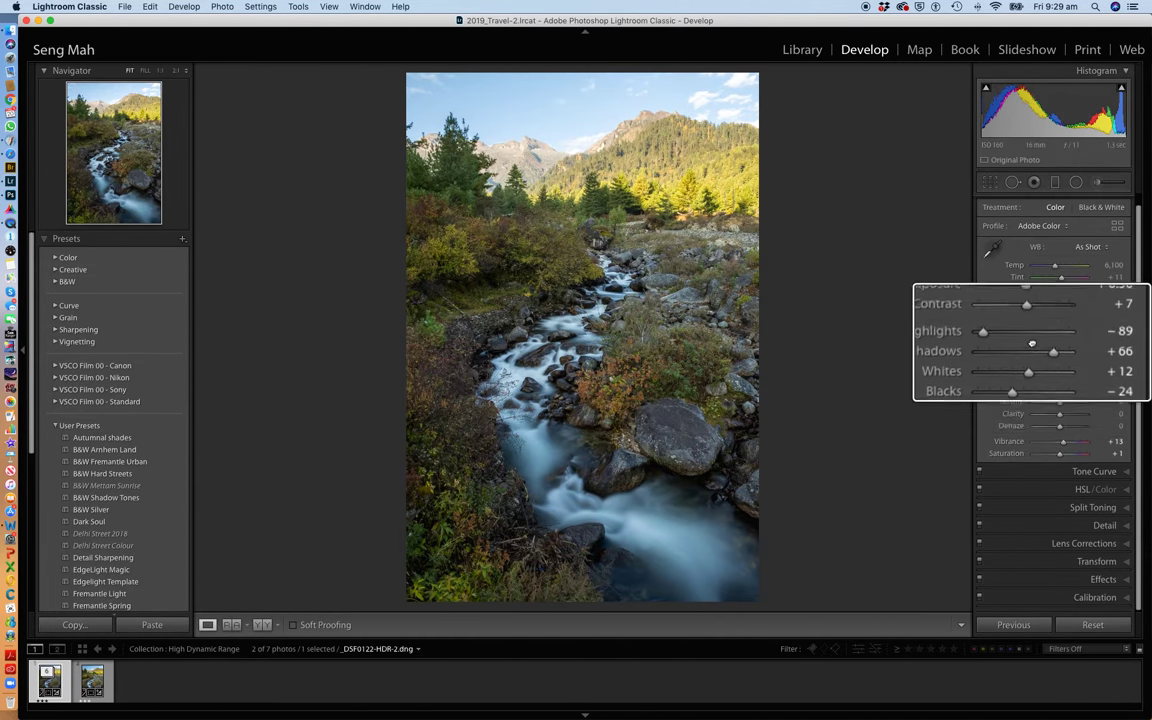
pyautogui.scroll(1, 1032, 333)
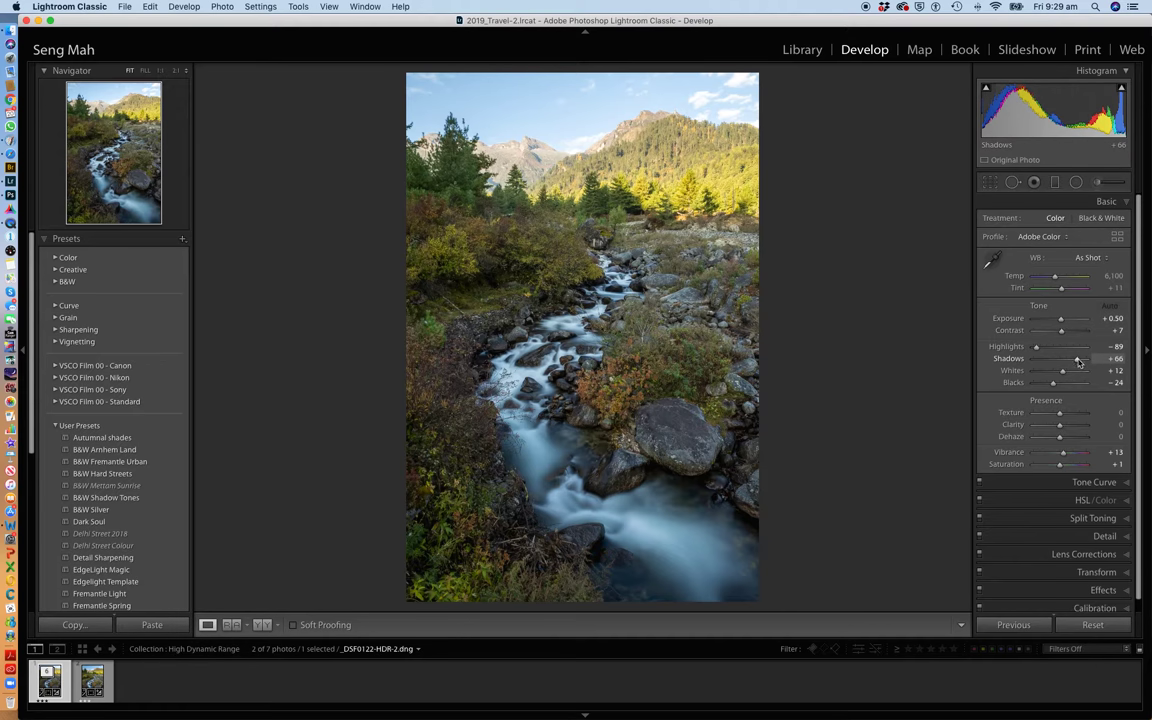
# Step: Set Shadows +81, Exposure +0.85, Highlights −98, Whites +2, Dehaze +13 and Clarity +22
pyautogui.moveTo(1077, 359); pyautogui.dragTo(1083, 362)
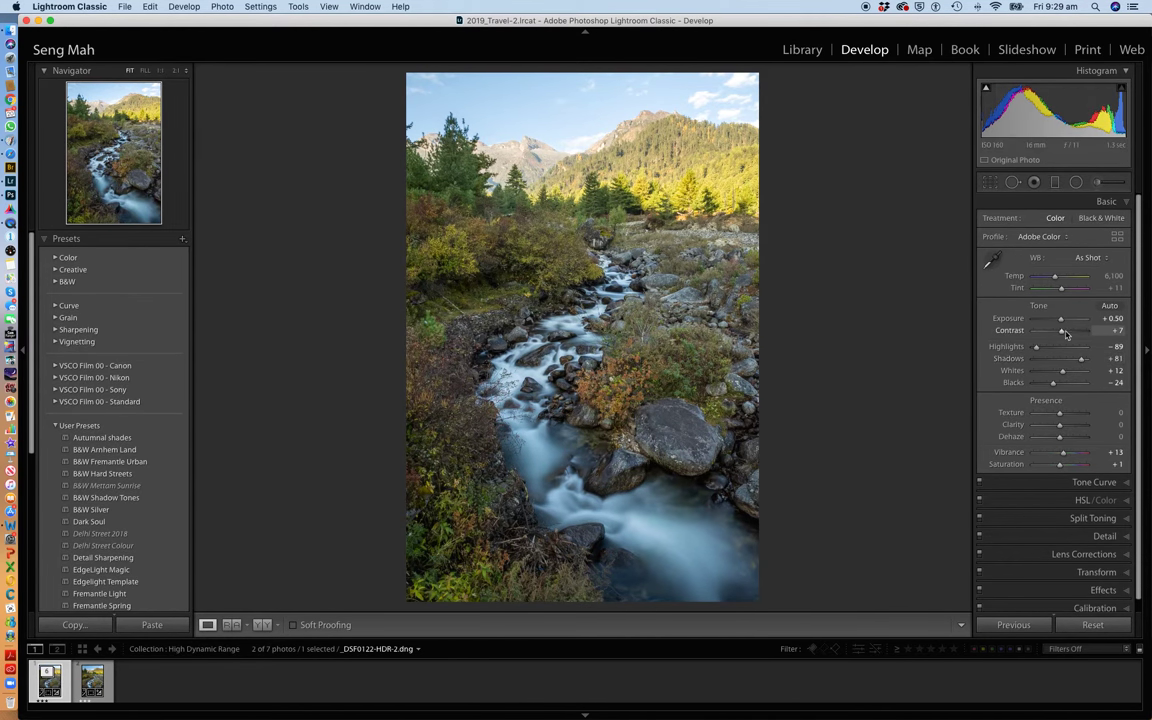
pyautogui.moveTo(1062, 322); pyautogui.dragTo(1063, 323)
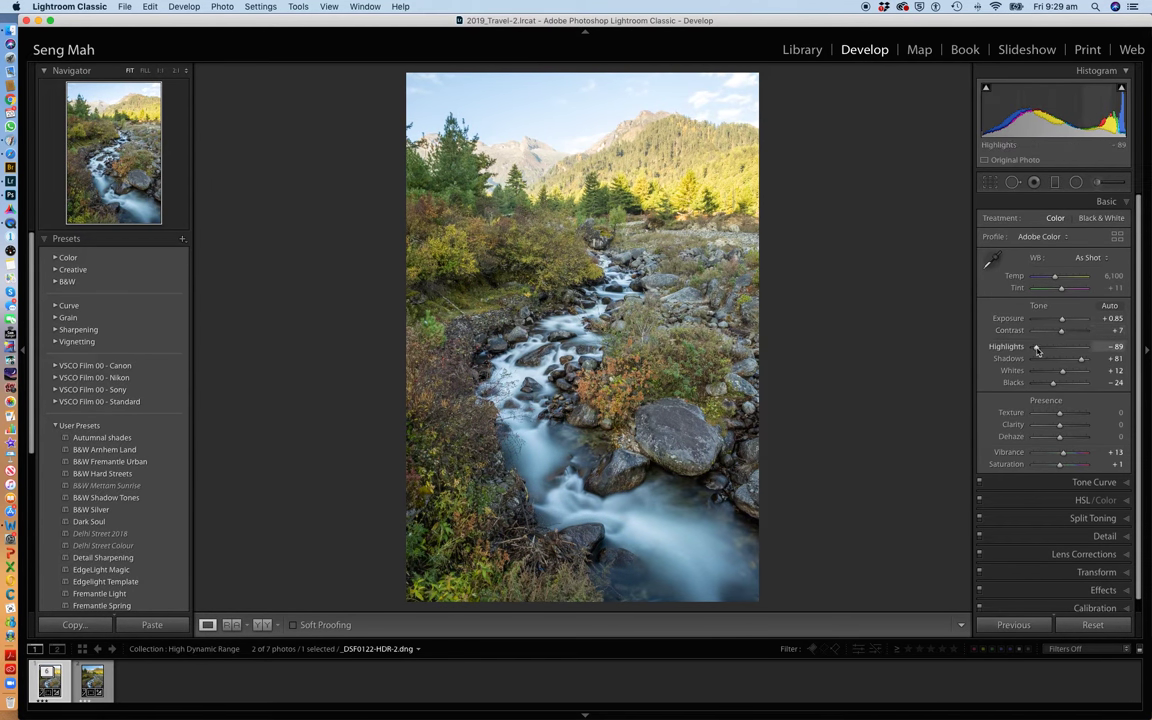
pyautogui.moveTo(1036, 347); pyautogui.dragTo(1060, 372)
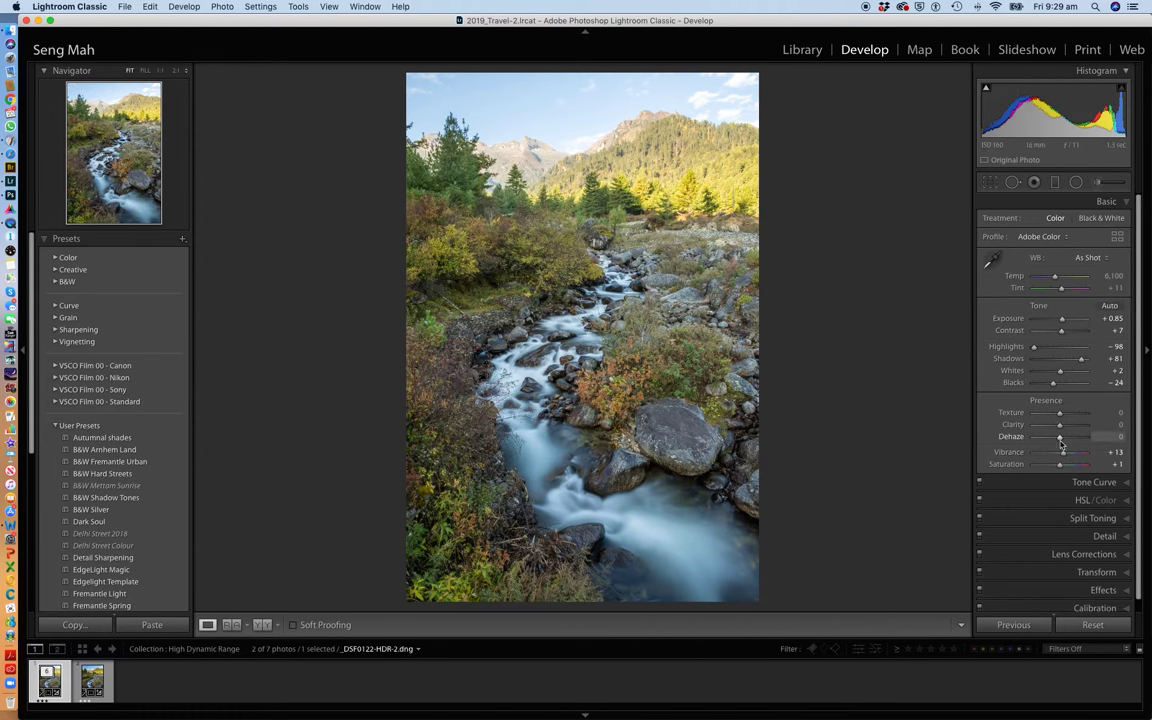
pyautogui.moveTo(1061, 445); pyautogui.dragTo(1065, 442)
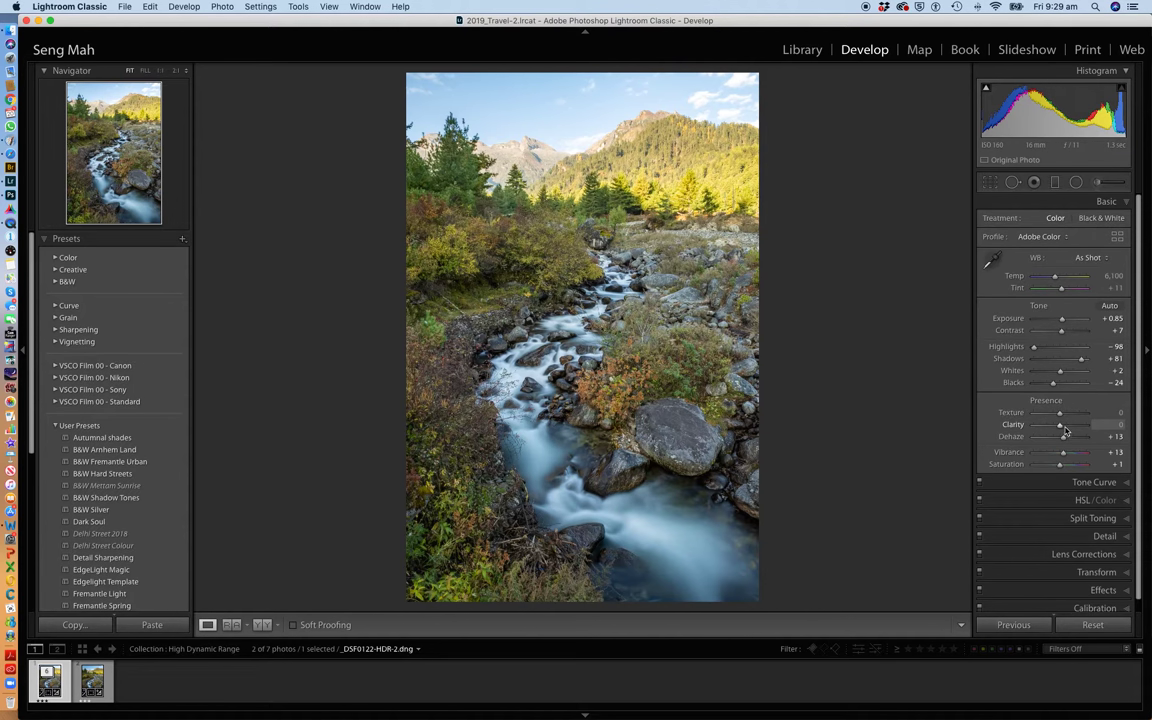
pyautogui.click(1066, 427)
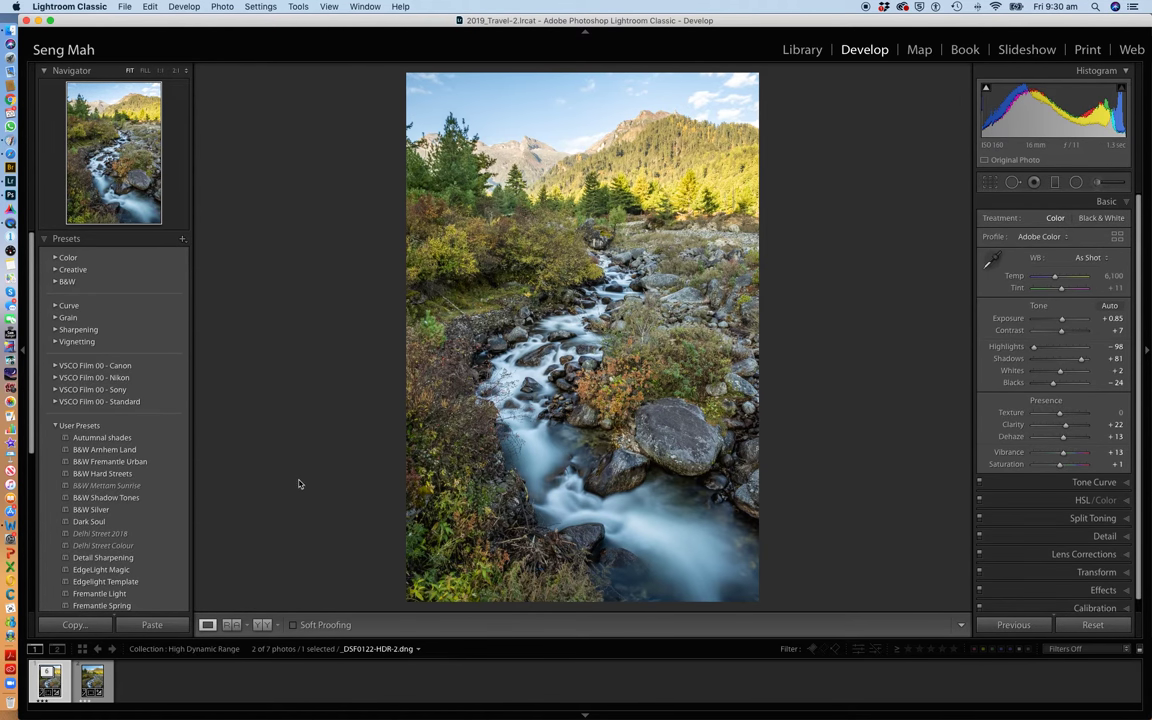
# Step: Compare the HDR-2 and HDR versions, then edit _DSF0122-HDR.dng's existing graduated filter
pyautogui.click(91, 684)
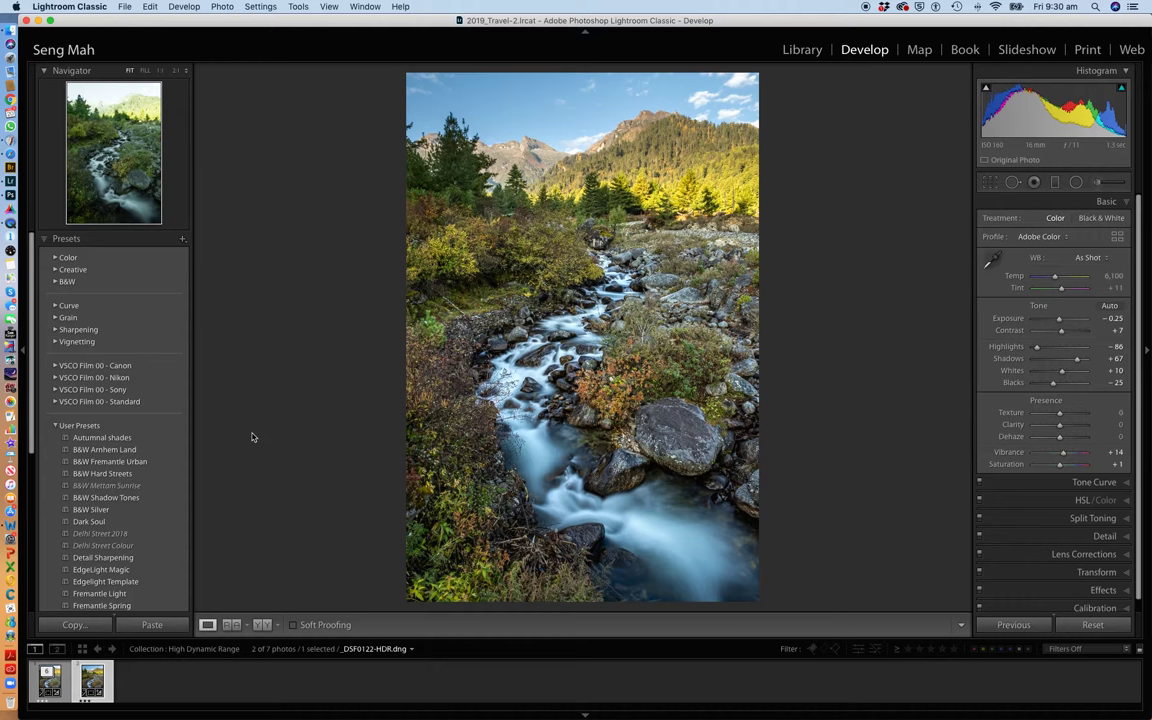
pyautogui.click(48, 683)
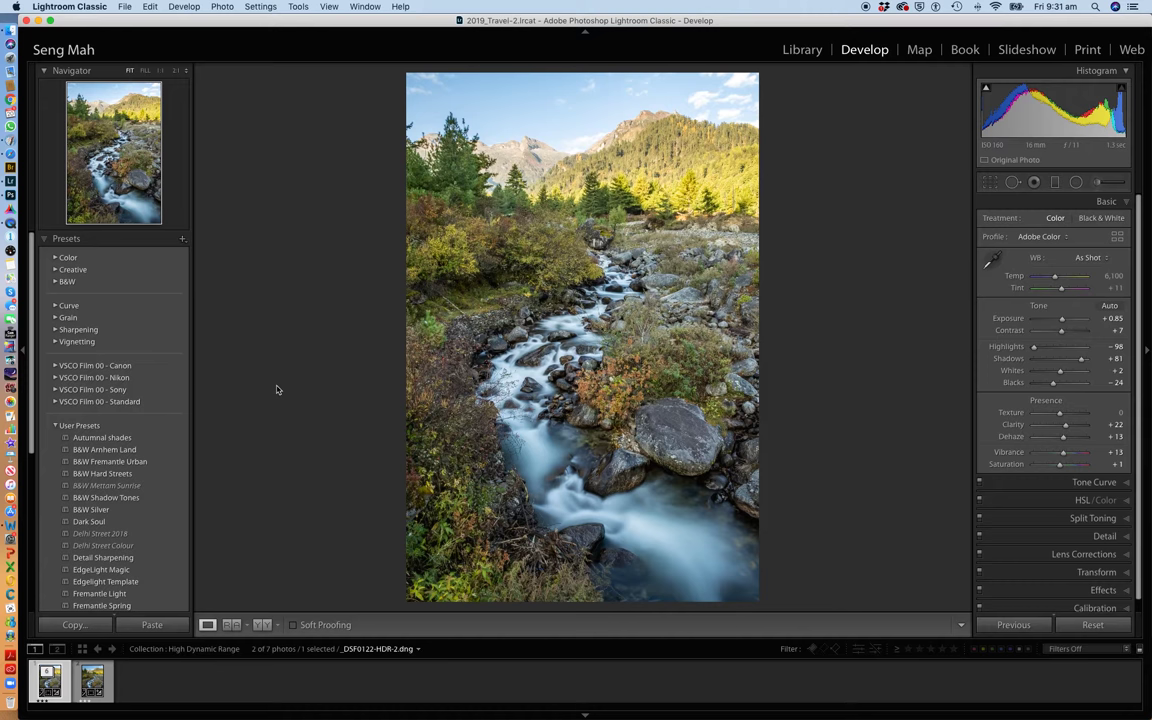
pyautogui.press('Right')
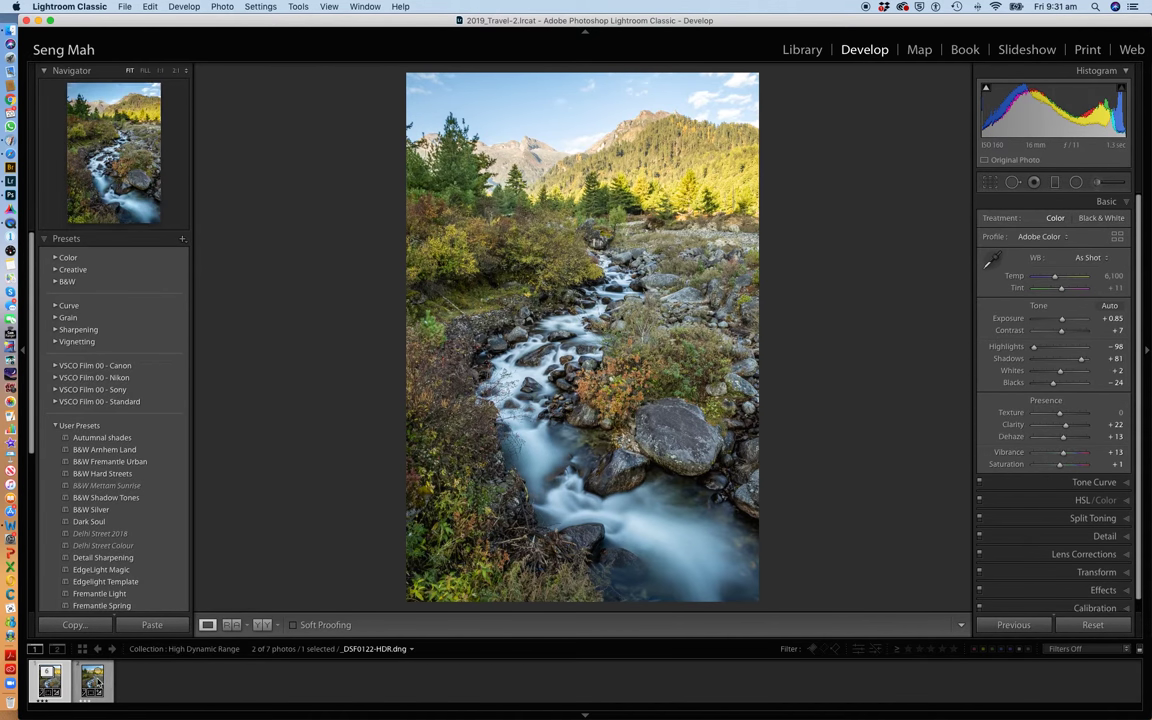
pyautogui.click(1055, 186)
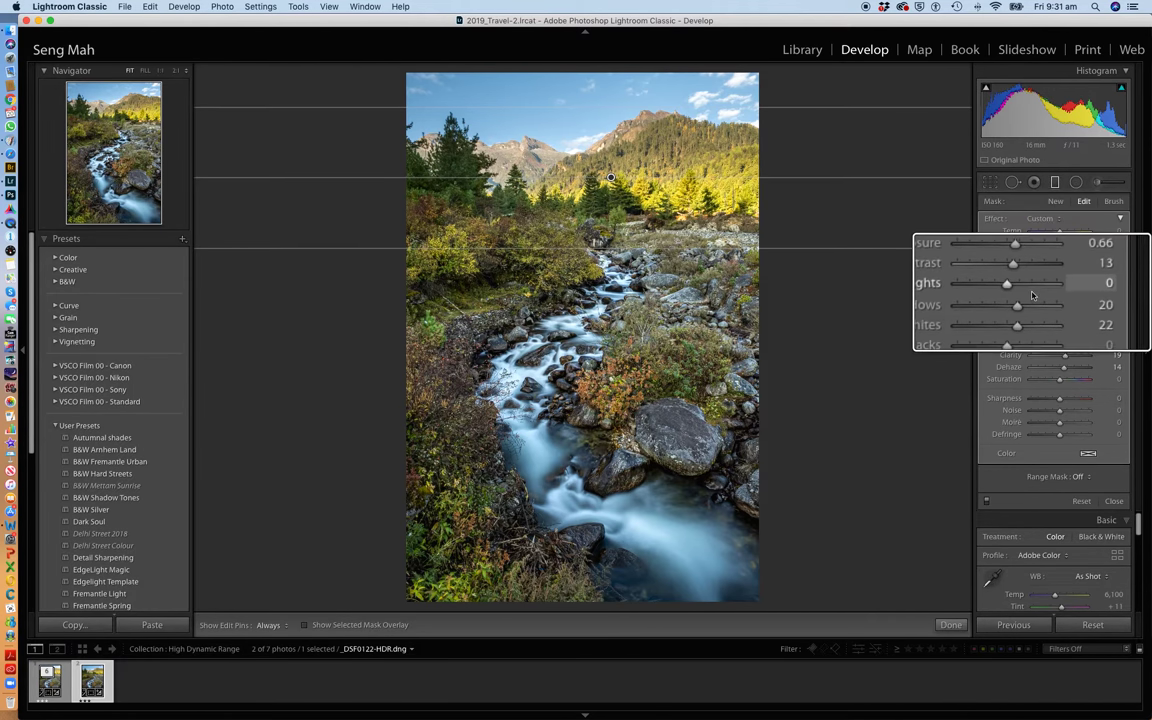
# Step: Leave the graduated filter pin and close the masks to return to Basic settings
pyautogui.click(1077, 183)
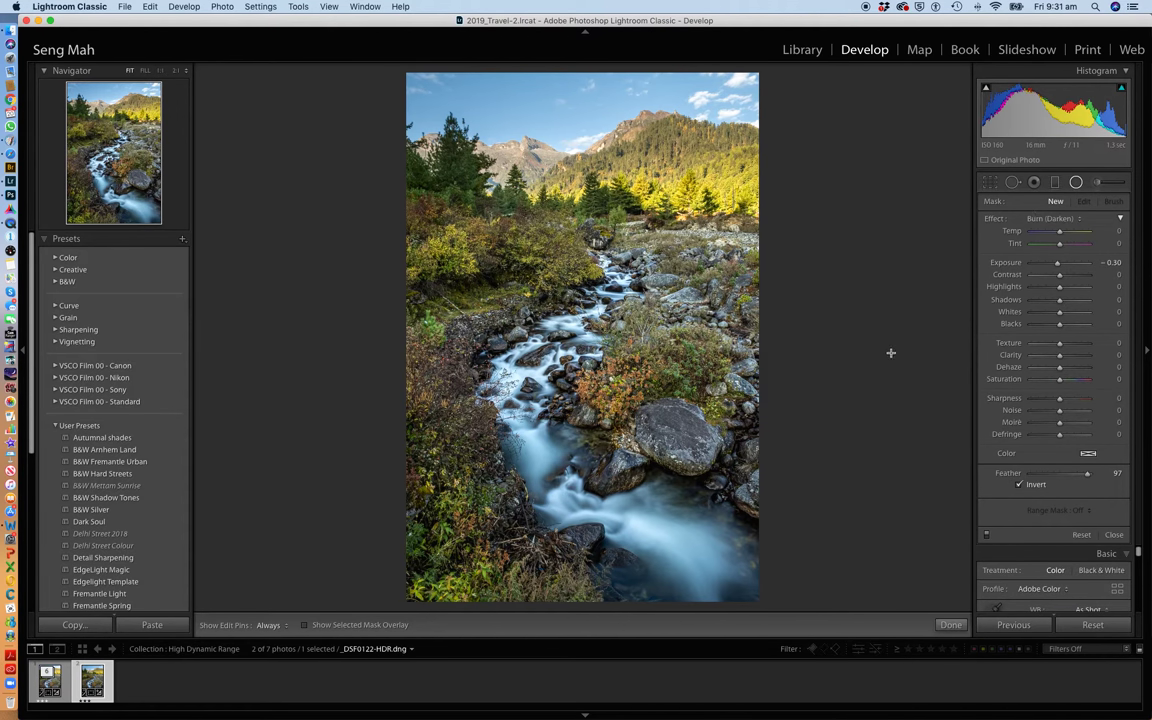
pyautogui.click(1076, 183)
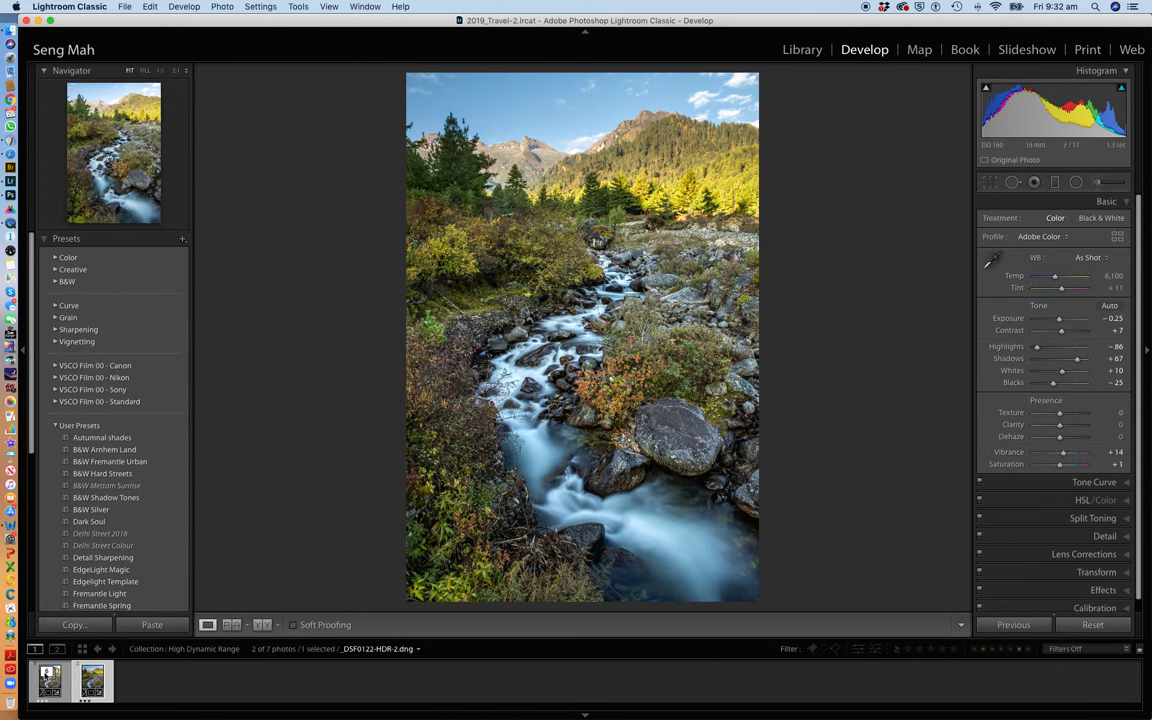
# Step: Expand the stack, drop a raw exposure's Exposure to its −5.00 limit, then reset it
pyautogui.click(82, 672)
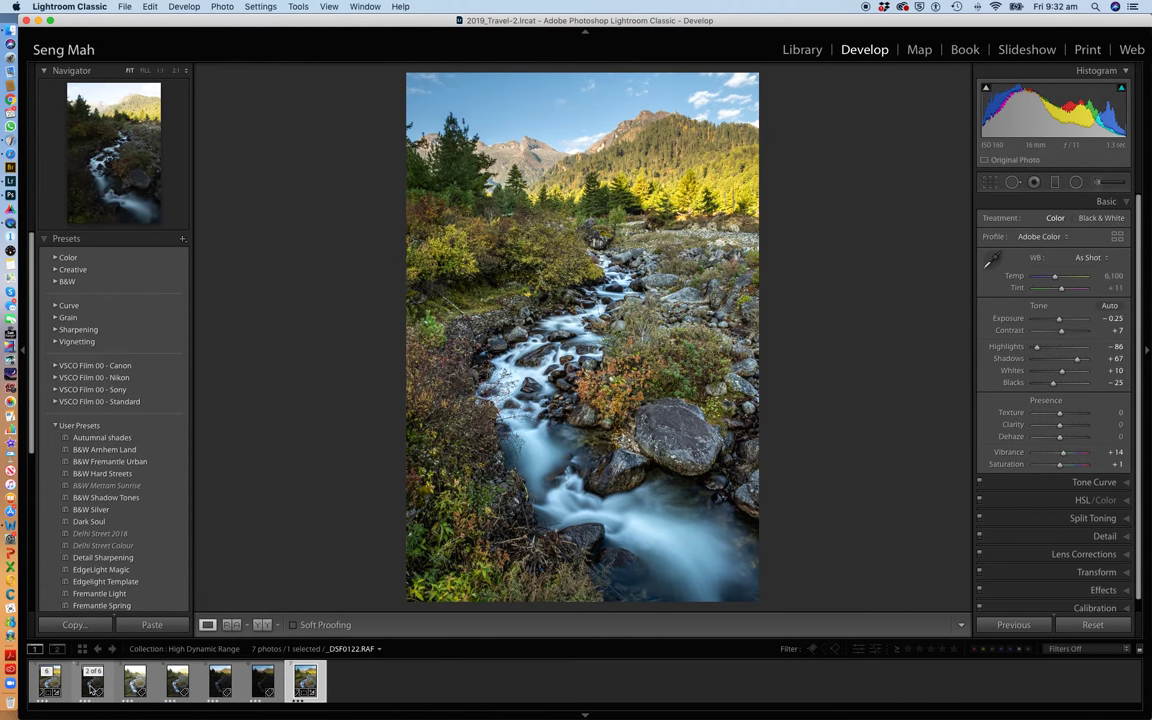
pyautogui.click(93, 686)
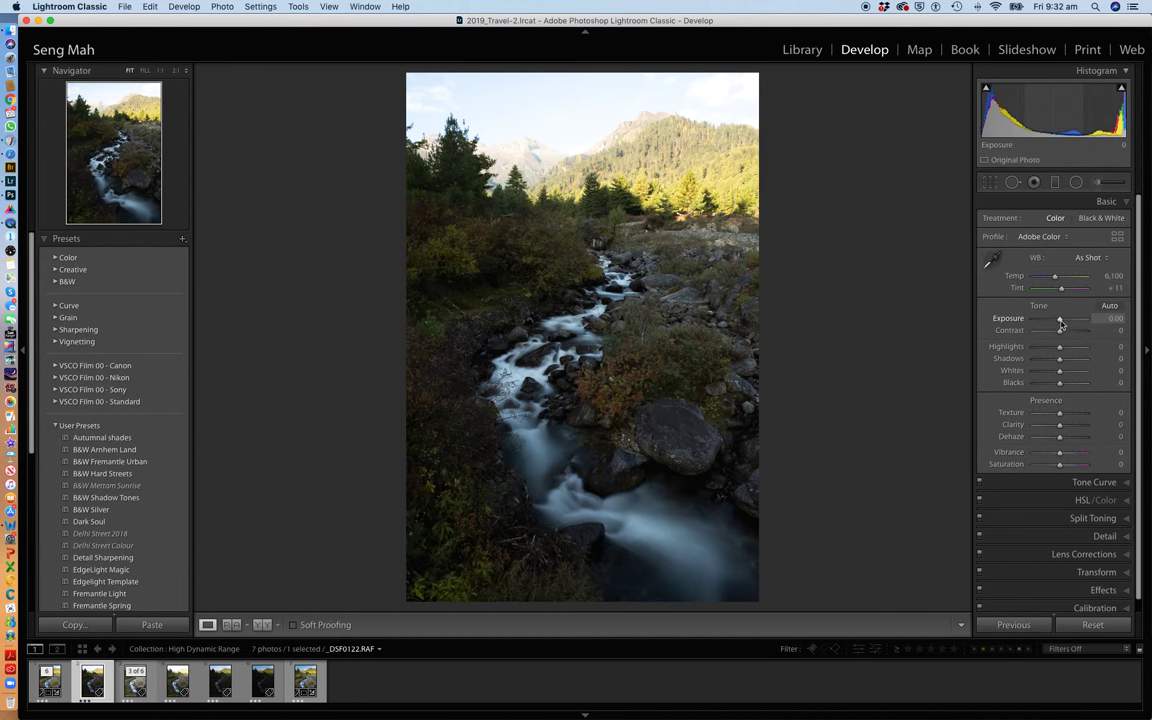
pyautogui.moveTo(1060, 319)
pyautogui.mouseDown()
pyautogui.moveTo(1027, 323)
pyautogui.moveTo(1097, 329)
pyautogui.moveTo(1025, 323)
pyautogui.moveTo(1090, 320)
pyautogui.moveTo(1075, 320)
pyautogui.mouseUp()
pyautogui.doubleClick(1018, 320)
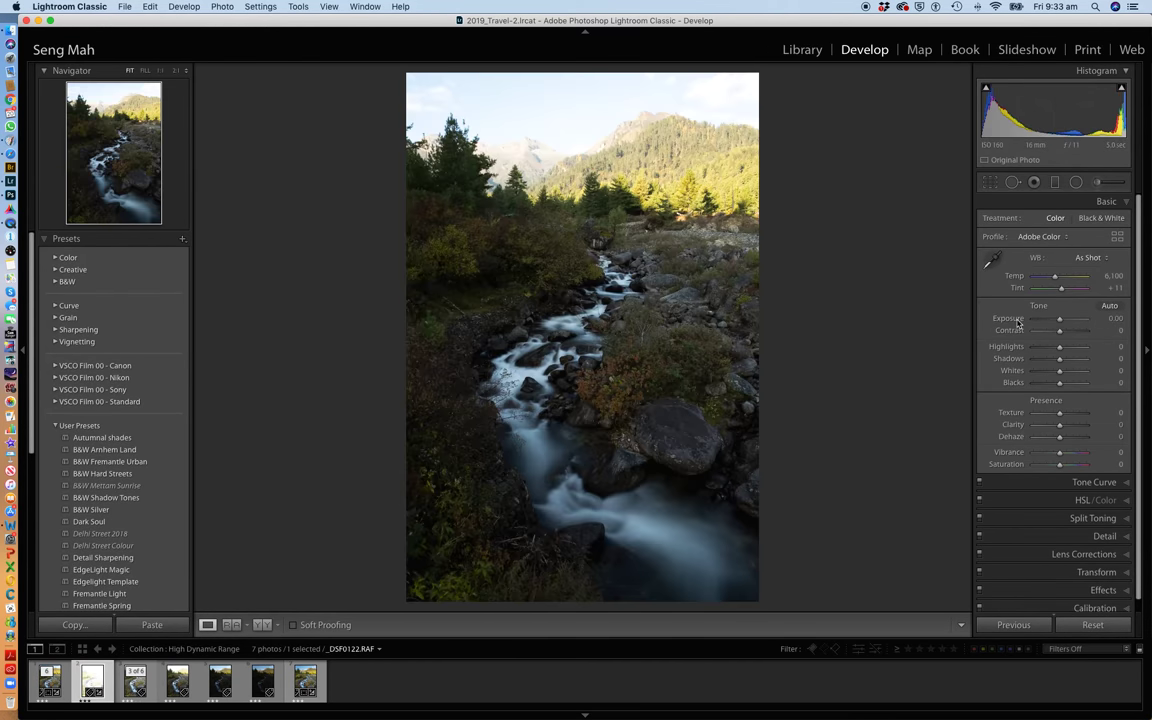
# Step: On the merged HDR DNG, push Exposure to its 10-stop limit, then reset to 0.00
pyautogui.click(305, 683)
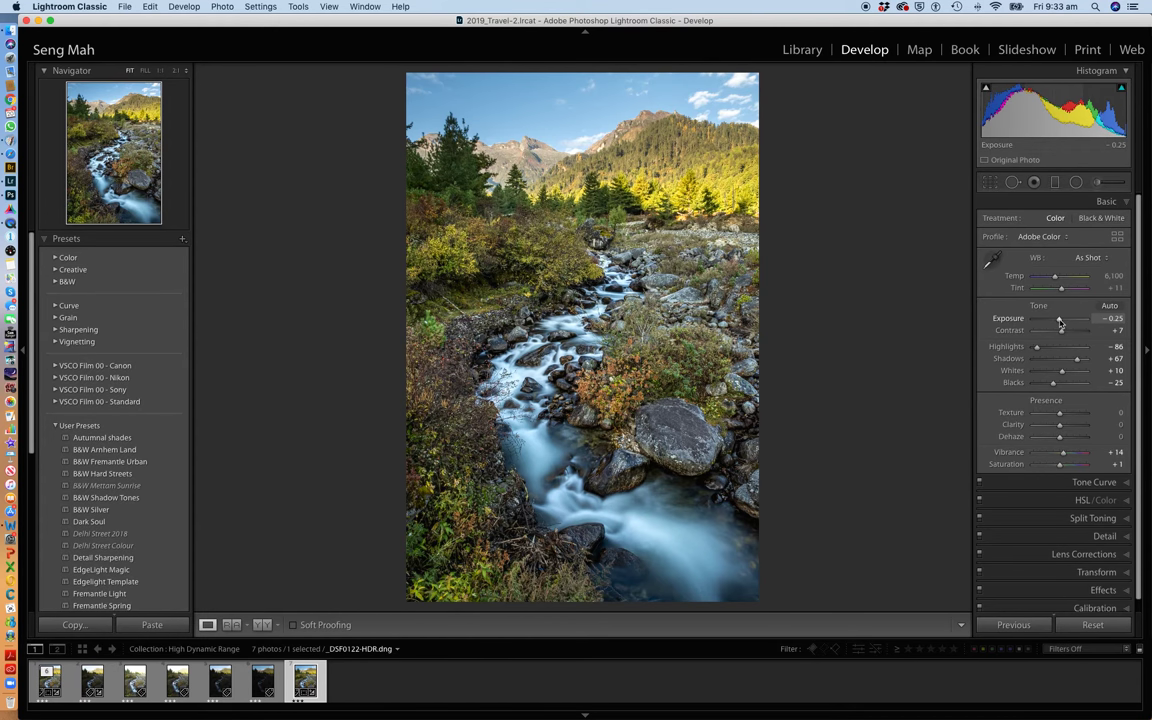
pyautogui.moveTo(1060, 320)
pyautogui.mouseDown()
pyautogui.moveTo(1034, 321)
pyautogui.moveTo(1051, 321)
pyautogui.mouseUp()
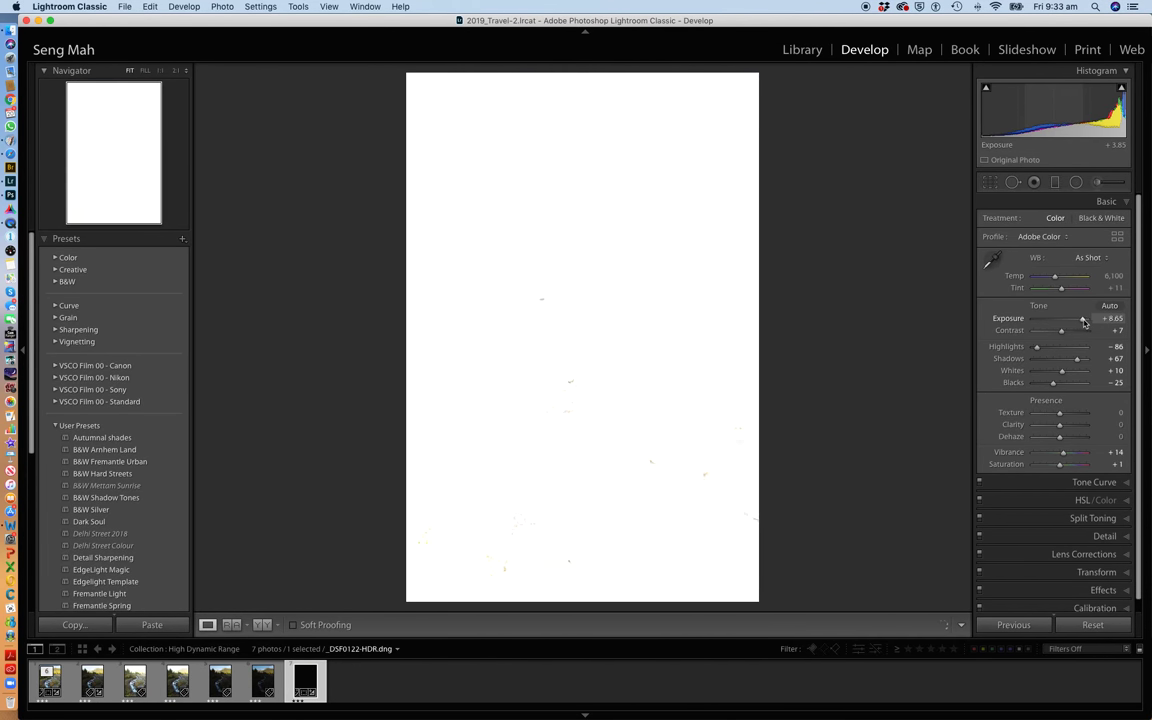
pyautogui.doubleClick(1010, 318)
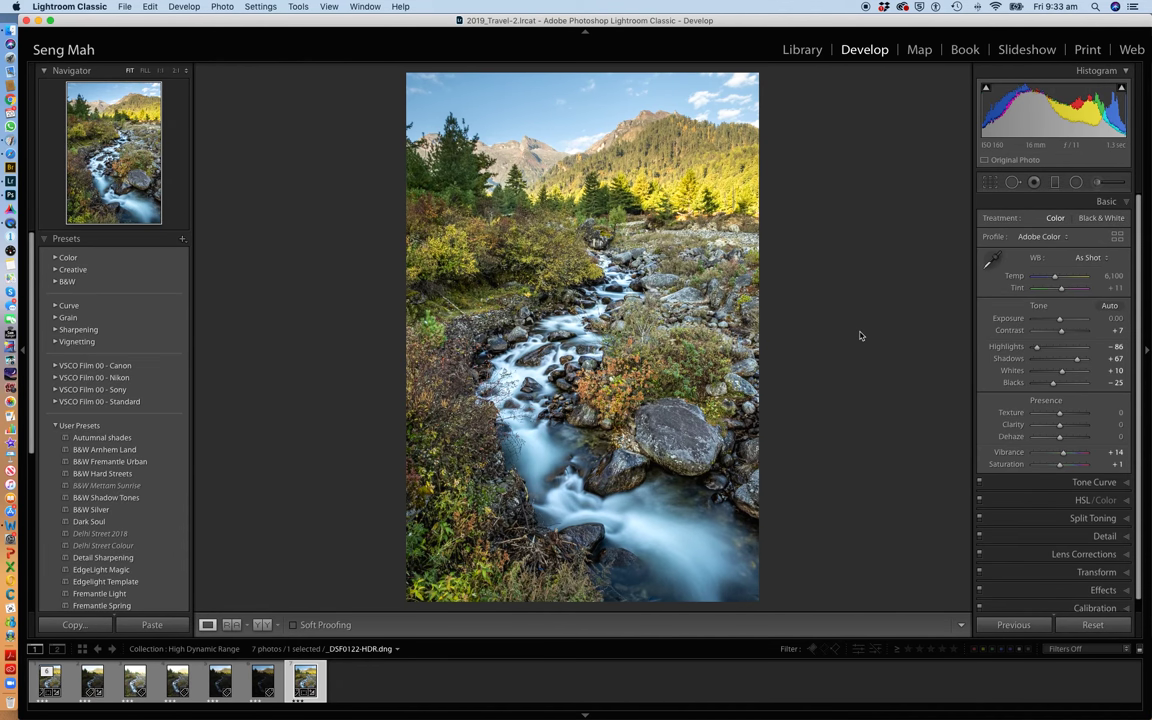